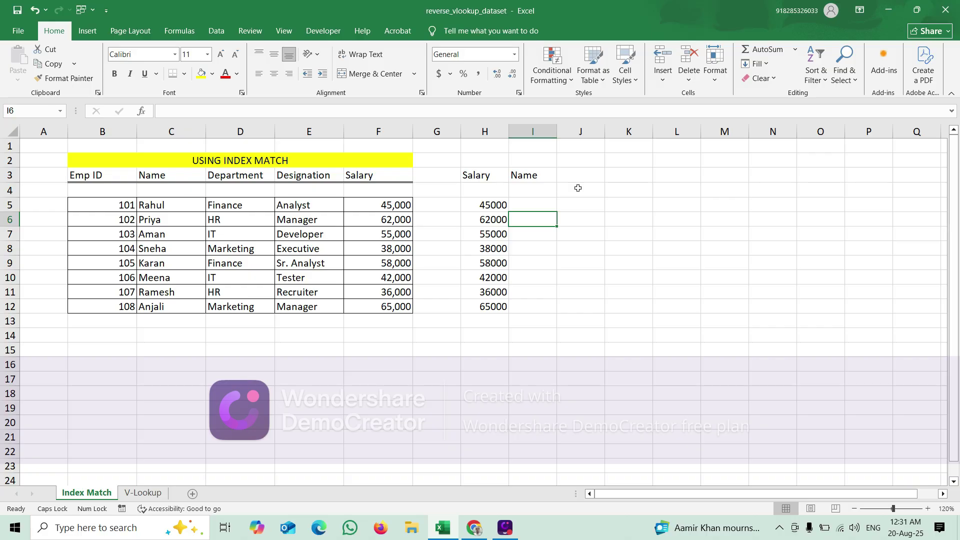
click(244, 156)
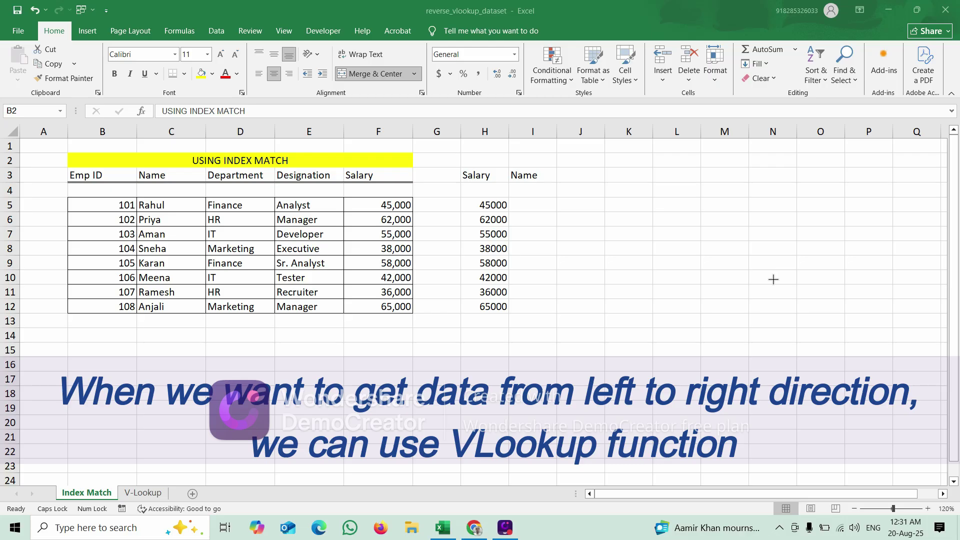
drag(95, 355, 565, 347)
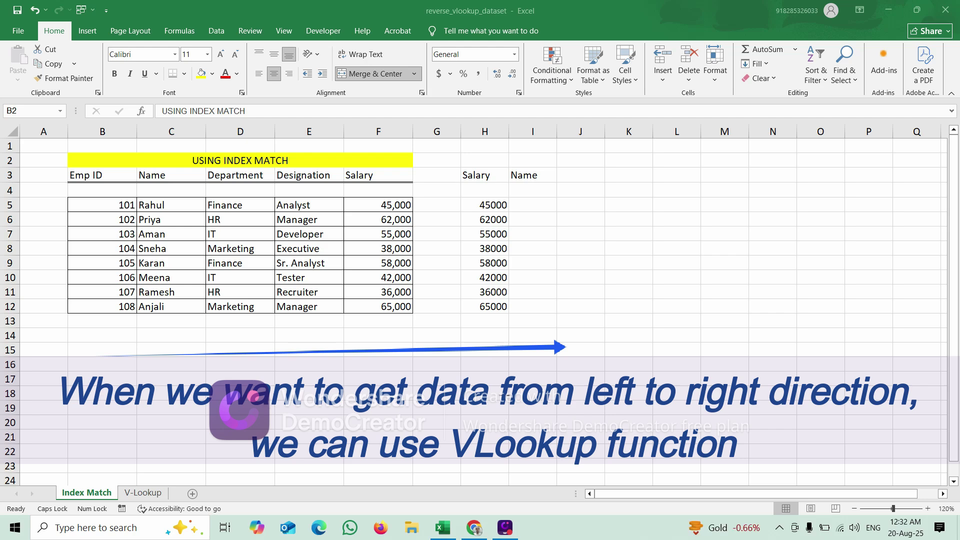
drag(589, 322, 111, 329)
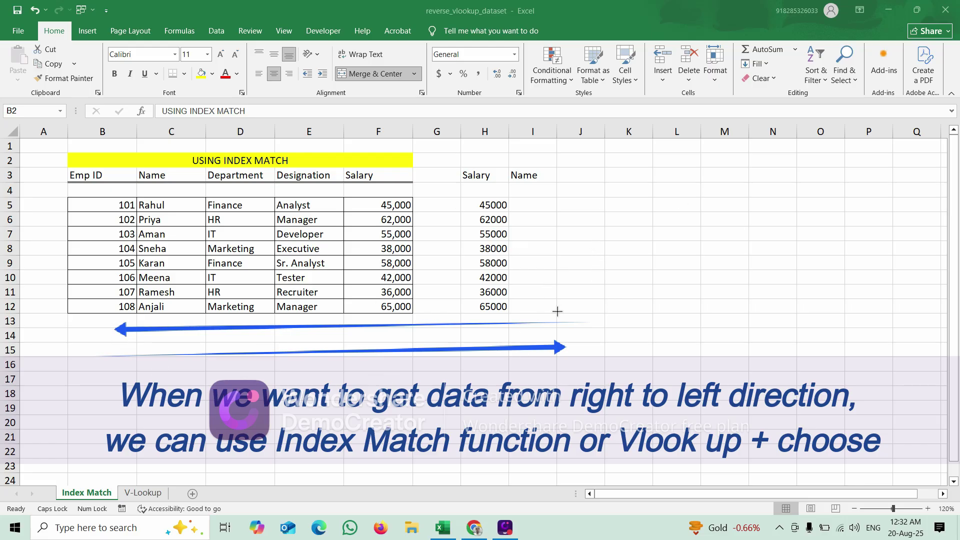
drag(611, 172, 604, 431)
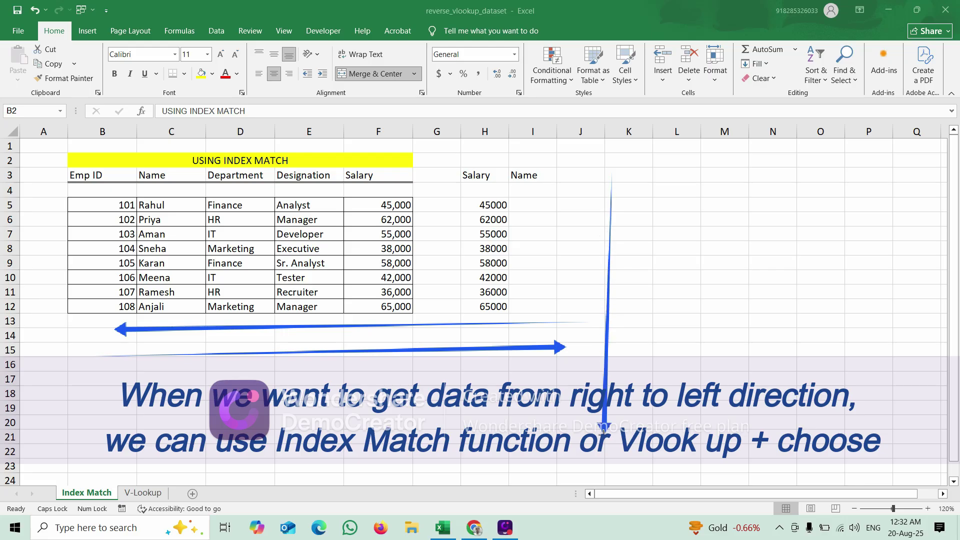
drag(231, 200, 222, 430)
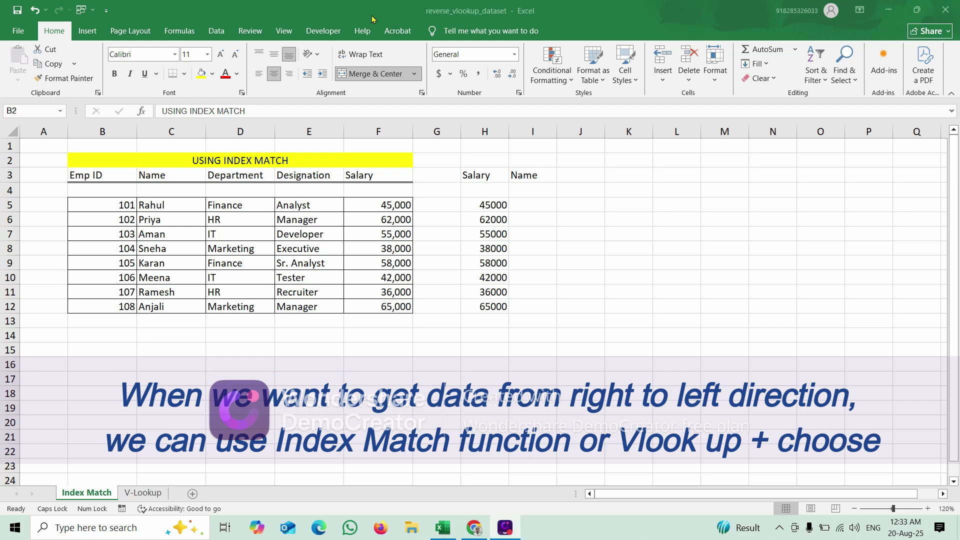
Examine the Salary and Name lookup columns in H and I against the Salary and Name columns of the employee table
click(481, 173)
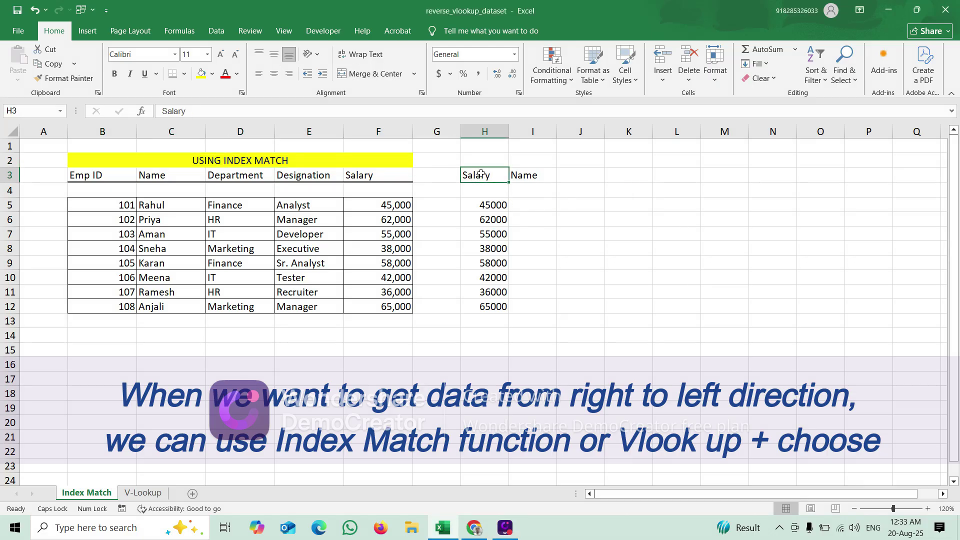
click(525, 179)
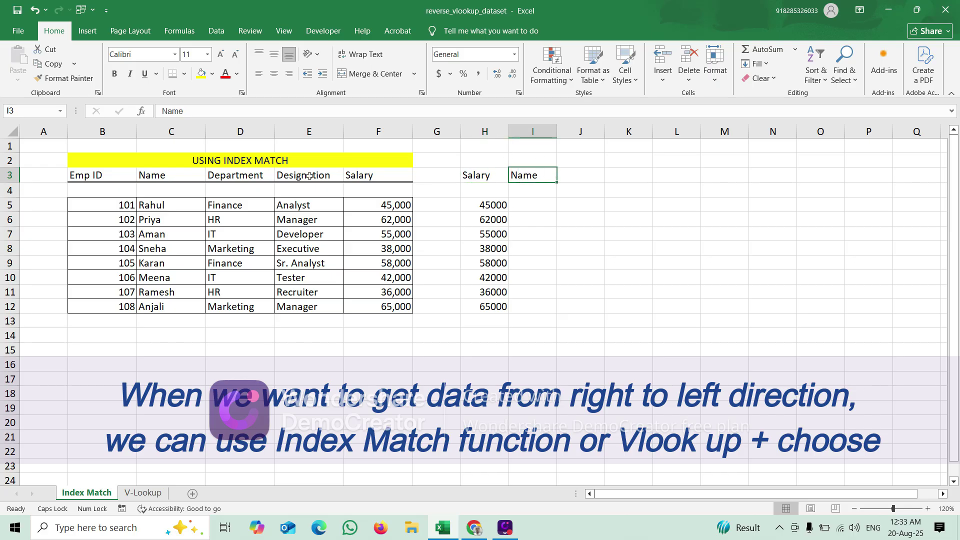
drag(69, 160, 300, 306)
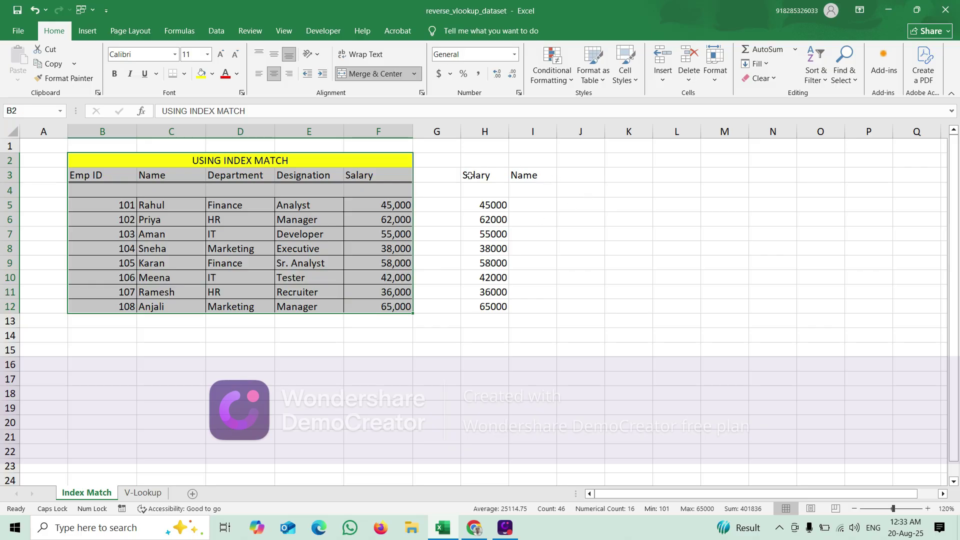
drag(470, 175, 466, 319)
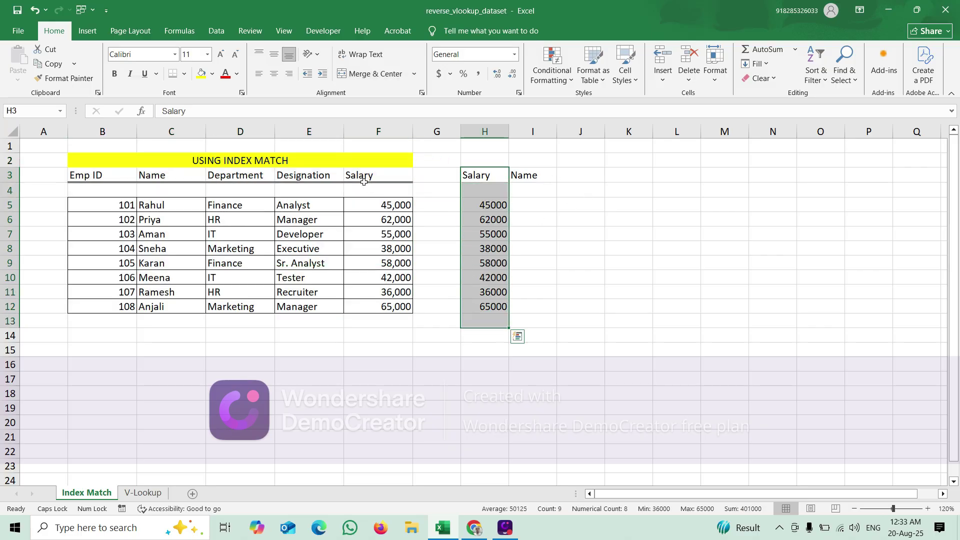
drag(372, 169, 369, 322)
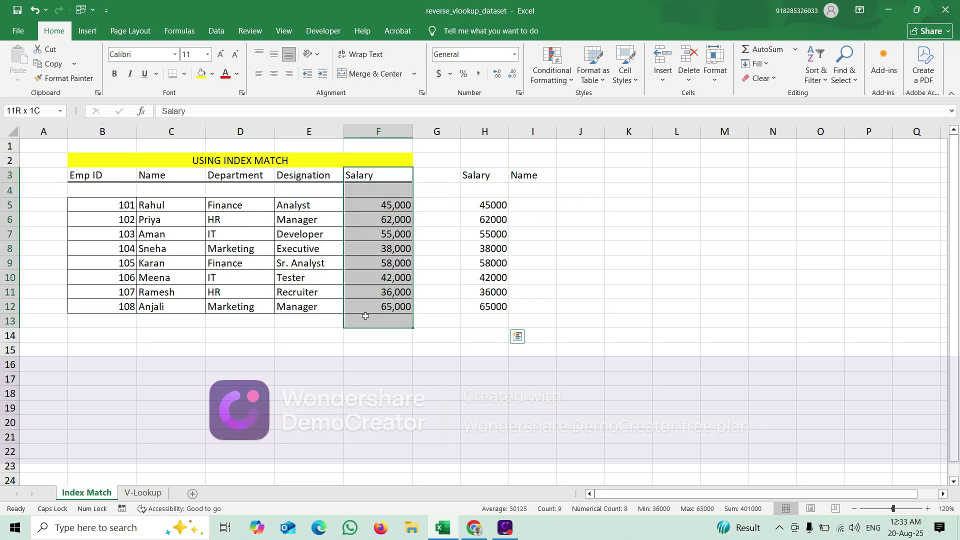
click(533, 175)
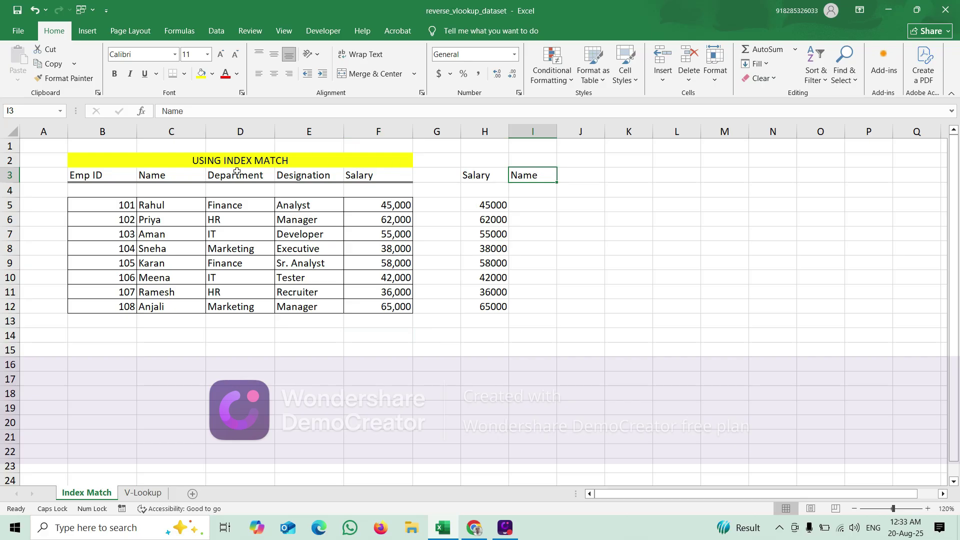
click(167, 173)
drag(167, 174, 173, 310)
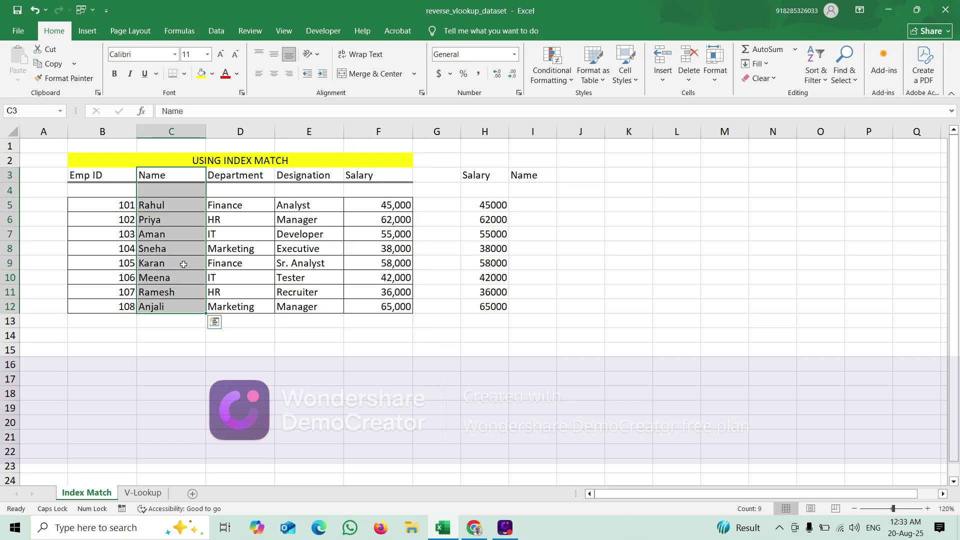
click(523, 17)
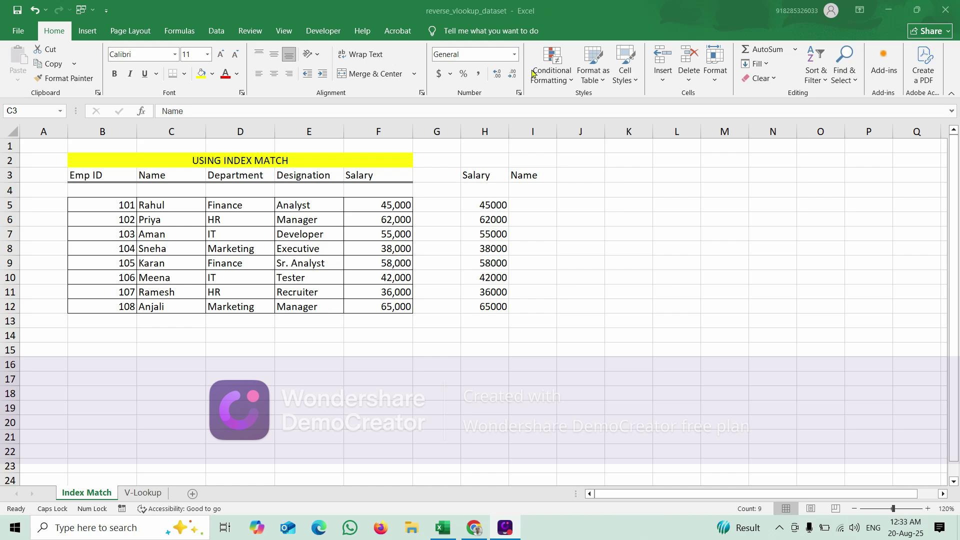
click(483, 4)
mouse_move(452, 169)
mouse_down()
mouse_move(508, 179)
mouse_move(507, 194)
mouse_move(556, 213)
mouse_up()
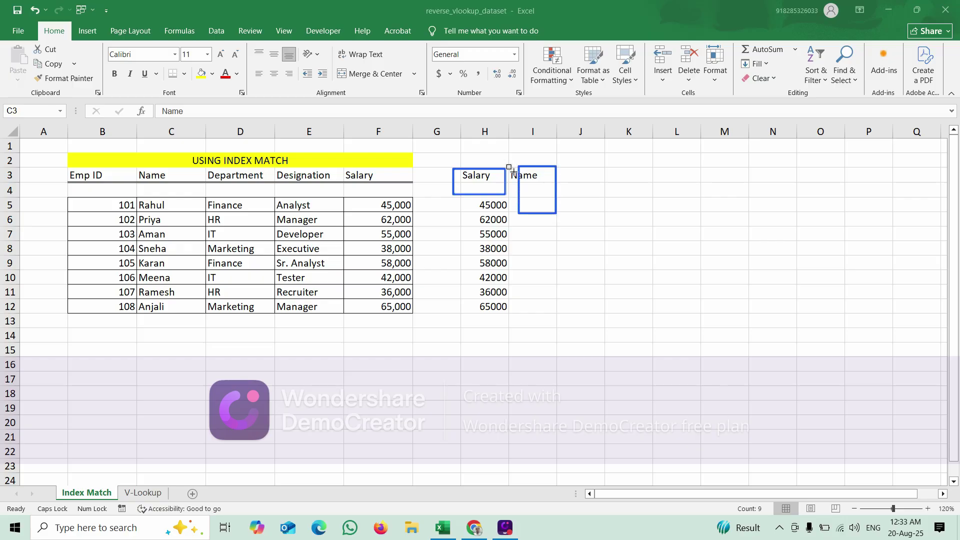
mouse_move(508, 165)
mouse_down()
mouse_move(572, 180)
mouse_move(572, 206)
mouse_up()
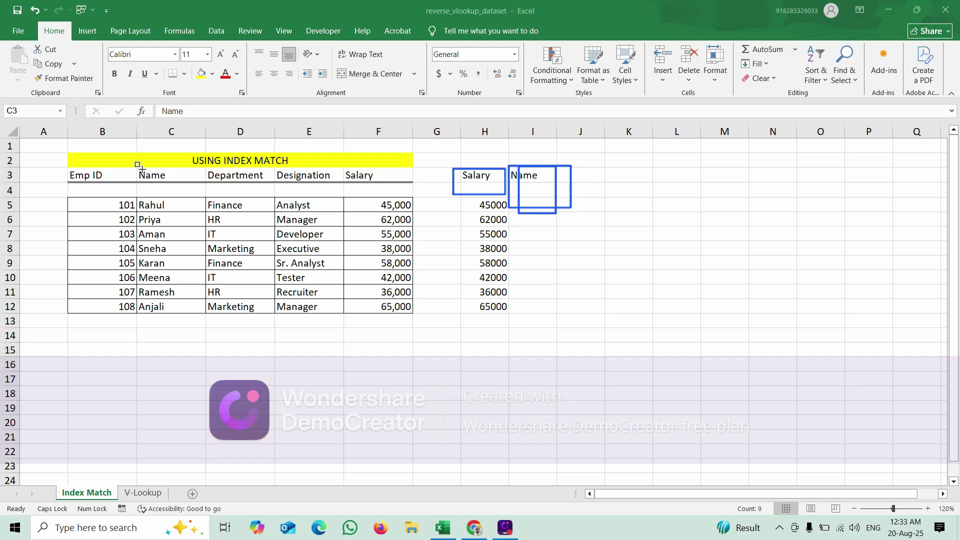
mouse_move(138, 170)
mouse_down()
mouse_move(214, 186)
mouse_move(212, 327)
mouse_up()
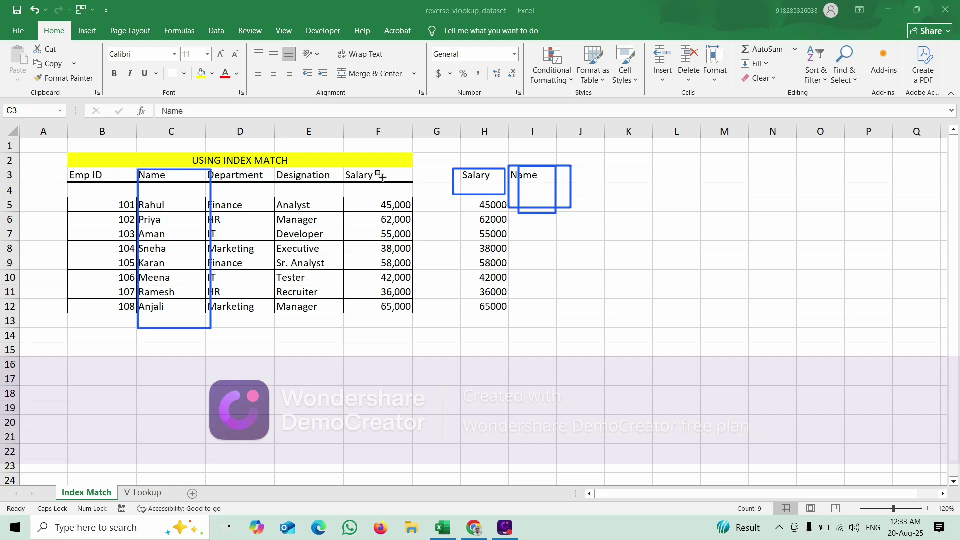
mouse_move(341, 171)
mouse_down()
mouse_move(389, 178)
mouse_move(413, 199)
mouse_move(419, 323)
mouse_up()
mouse_move(131, 155)
mouse_down()
mouse_move(235, 173)
mouse_move(263, 358)
mouse_up()
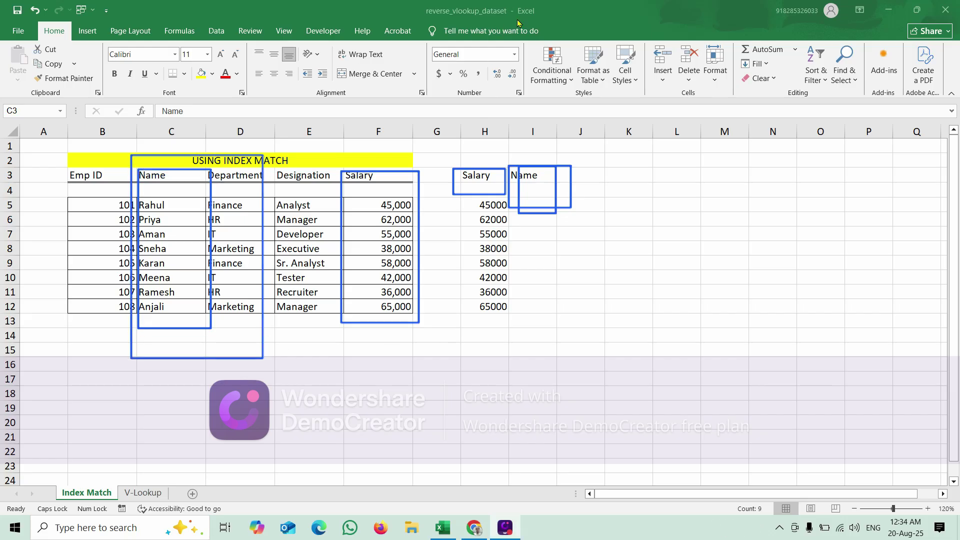
mouse_move(563, 358)
mouse_down()
mouse_move(509, 371)
mouse_move(80, 378)
mouse_up()
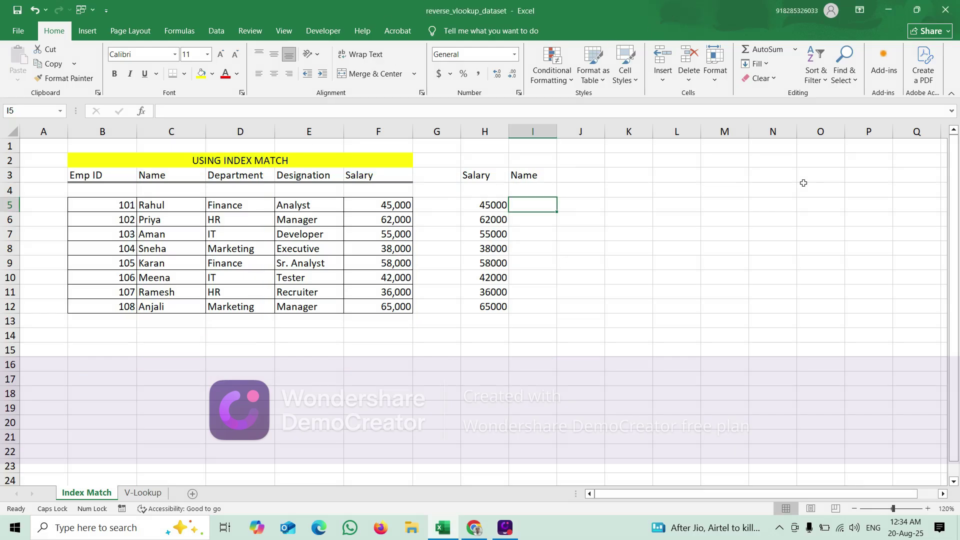
Start an INDEX formula in cell I5 with the Name column range C3:C12 as its array
text(=)
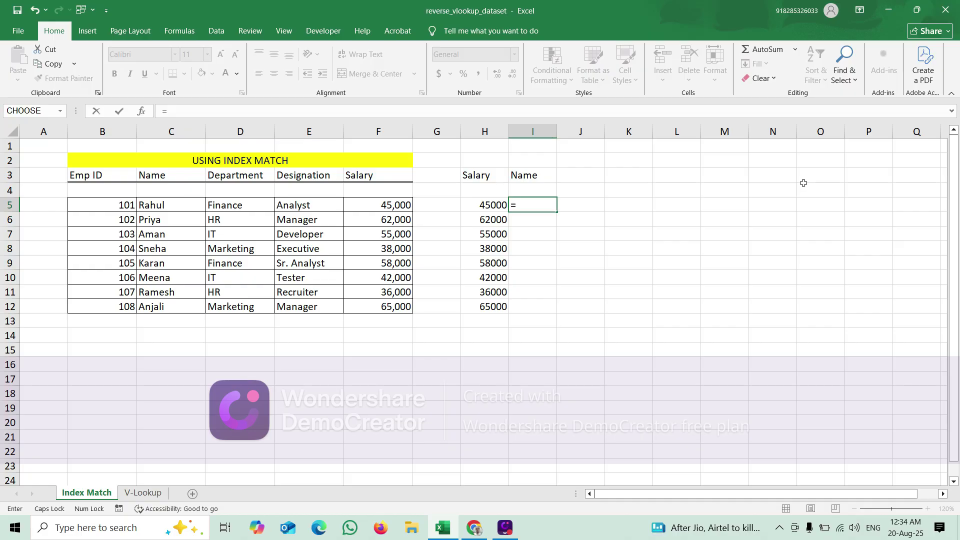
text(INDE)
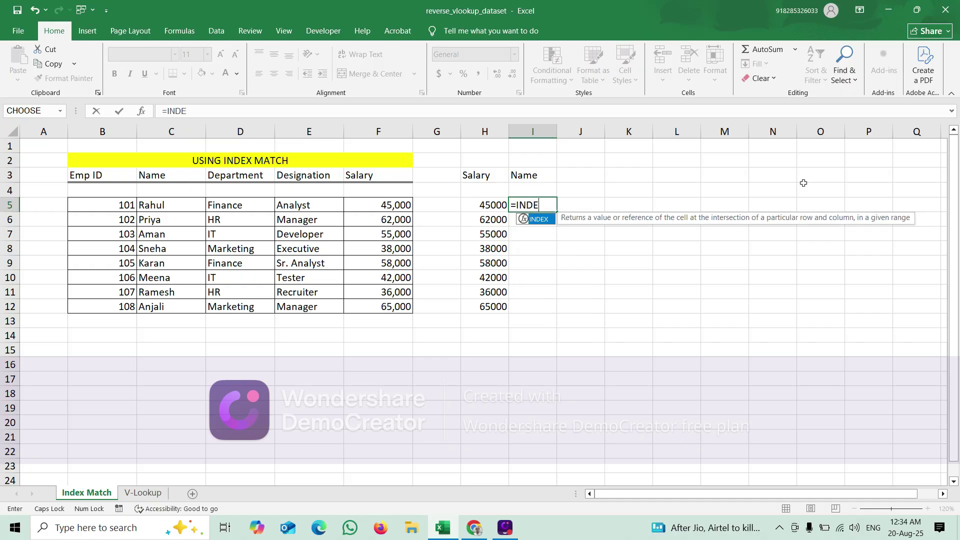
key(Tab)
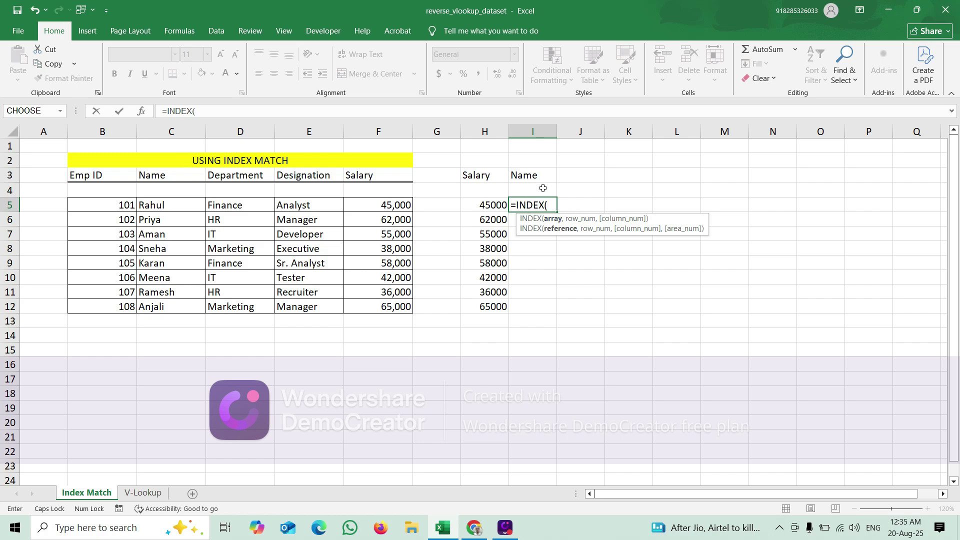
drag(165, 173, 160, 308)
text(,)
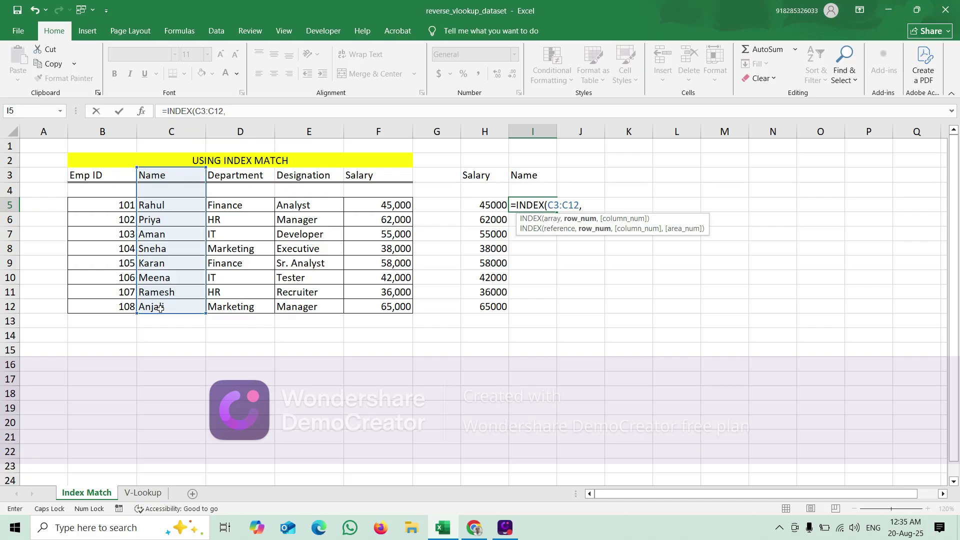
Nest a MATCH function as the INDEX row number, looking up H5 in the Salary range F3:F12 with exact match 0
text(MATCH()
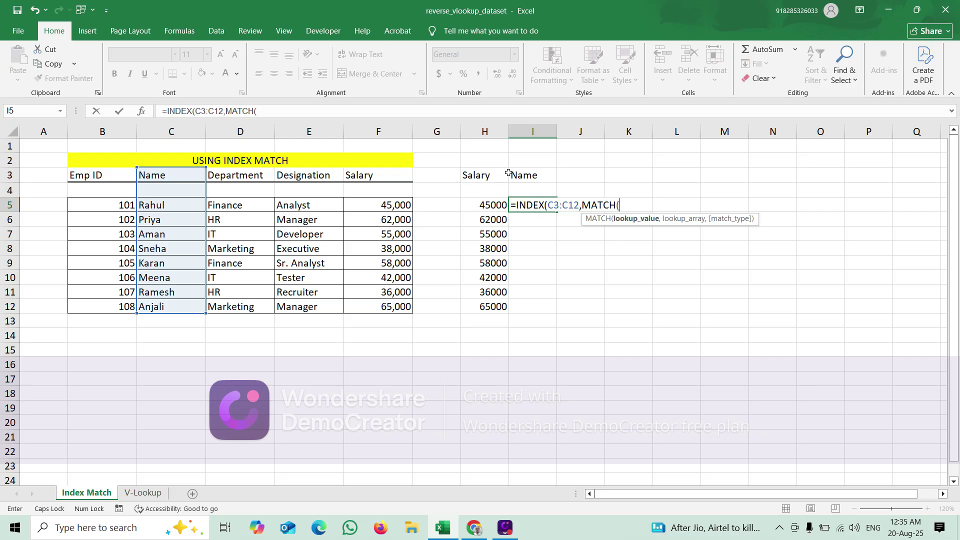
click(482, 203)
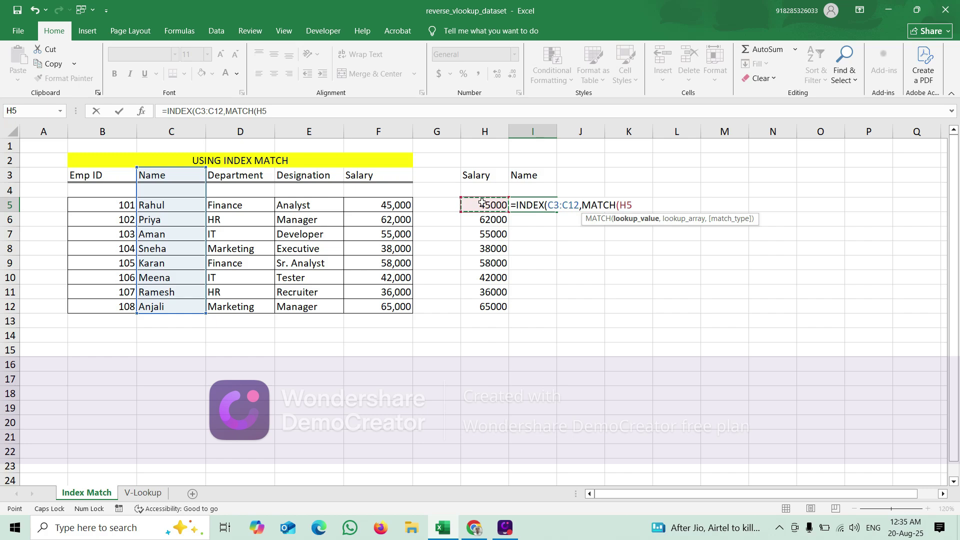
text(,)
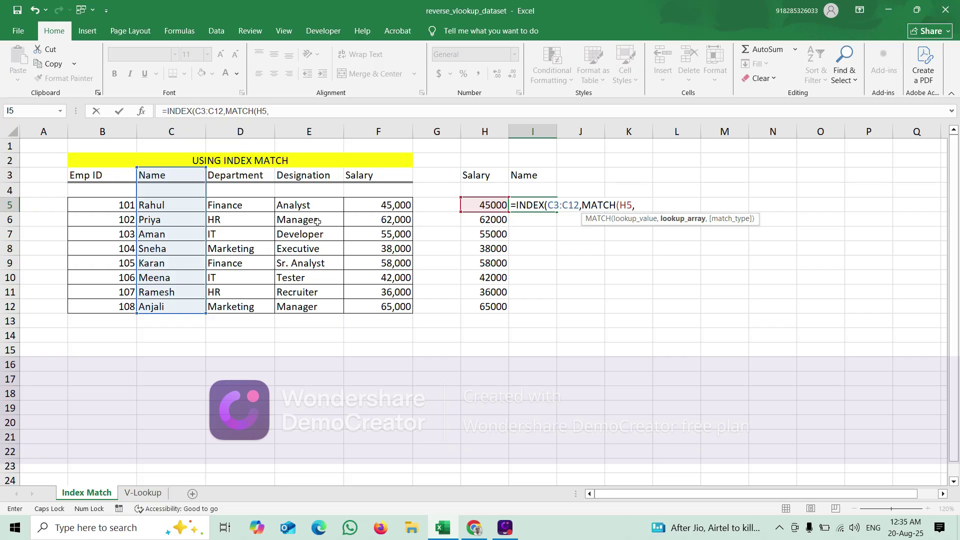
drag(388, 175, 378, 305)
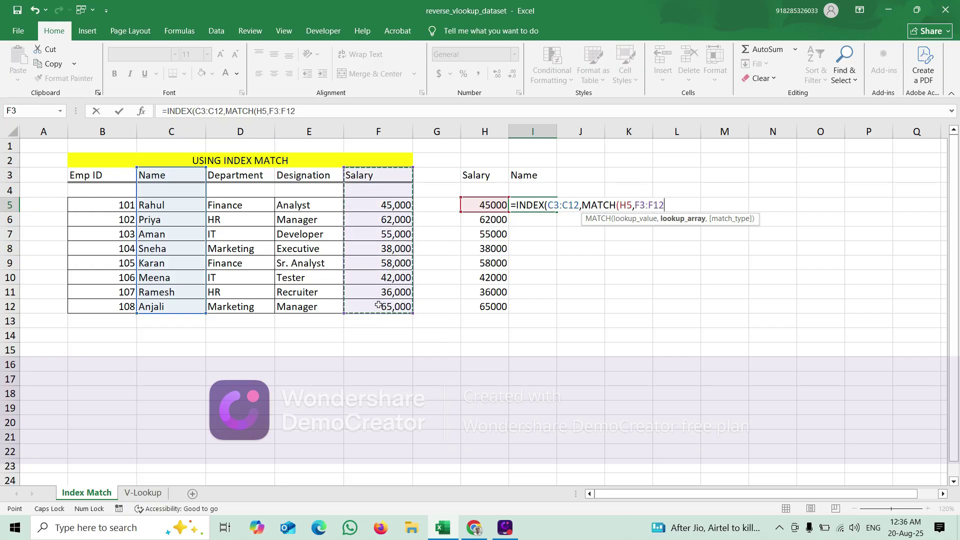
text(,)
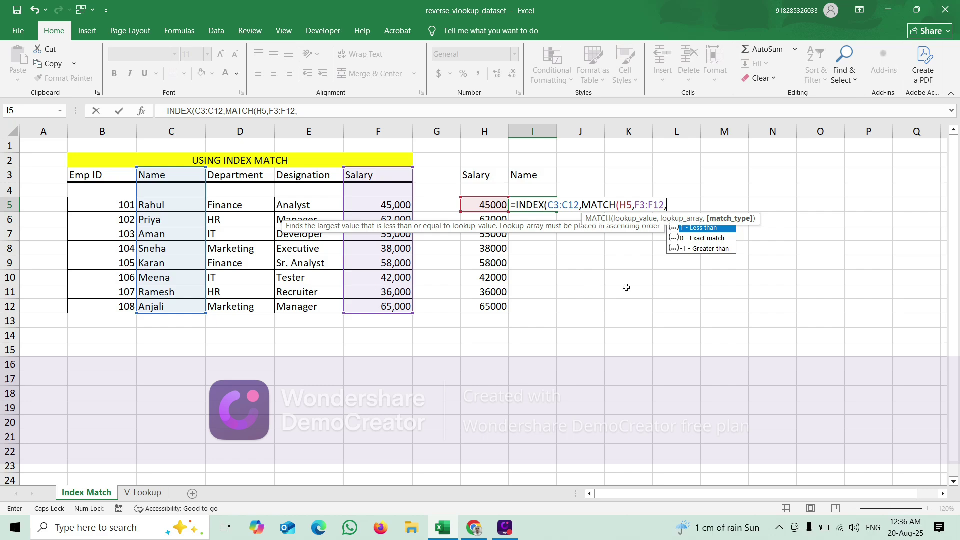
text(0))
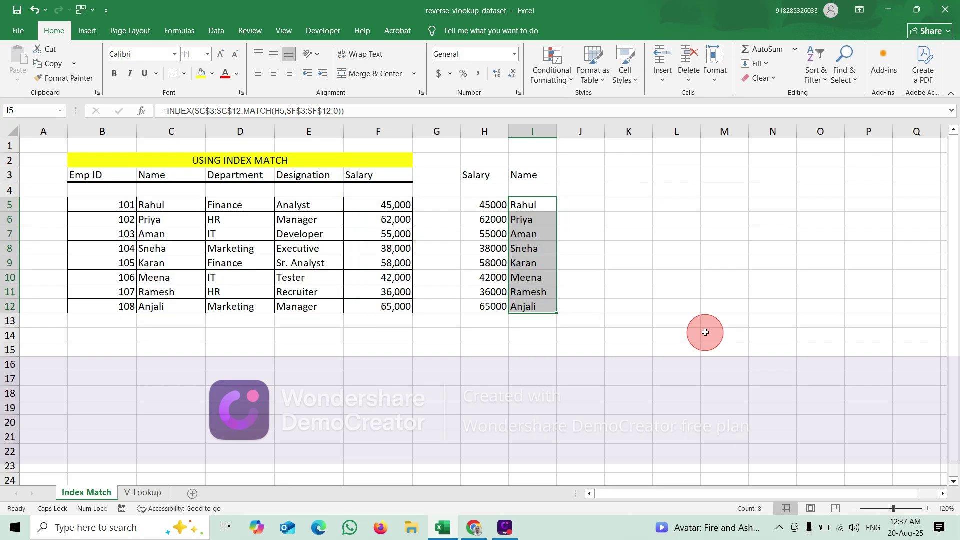
Check the first salary and its returned name in row 5 against the matching record in the employee table
key(Down)
key(Down)
key(Up)
key(Up)
key(Left)
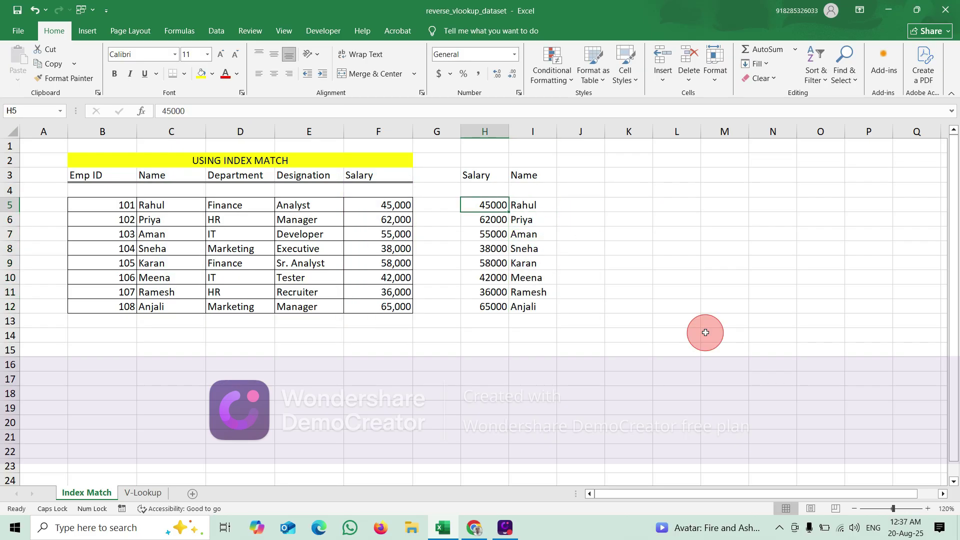
key(shift+Right)
key(Left)
key(Left)
key(Left)
key(Left)
key(Left)
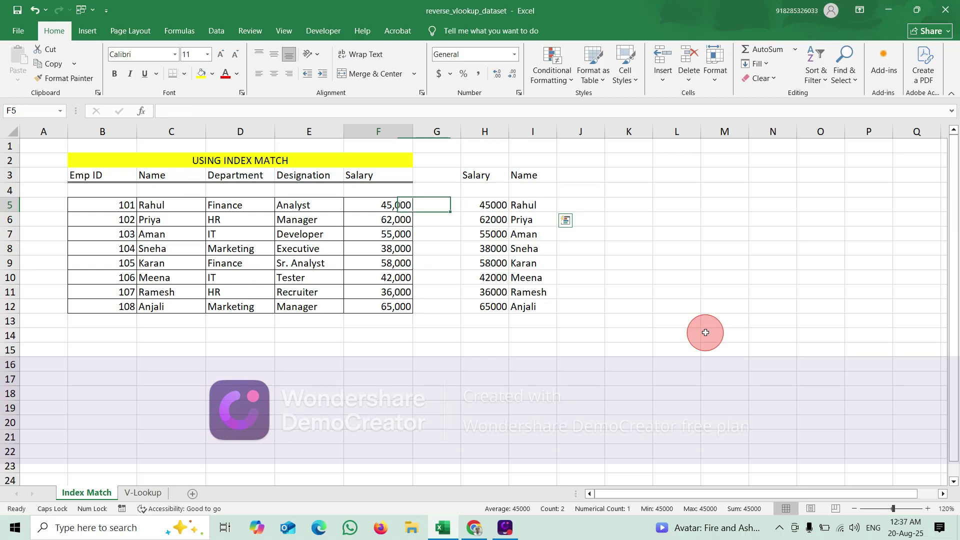
key(Left)
key(Right)
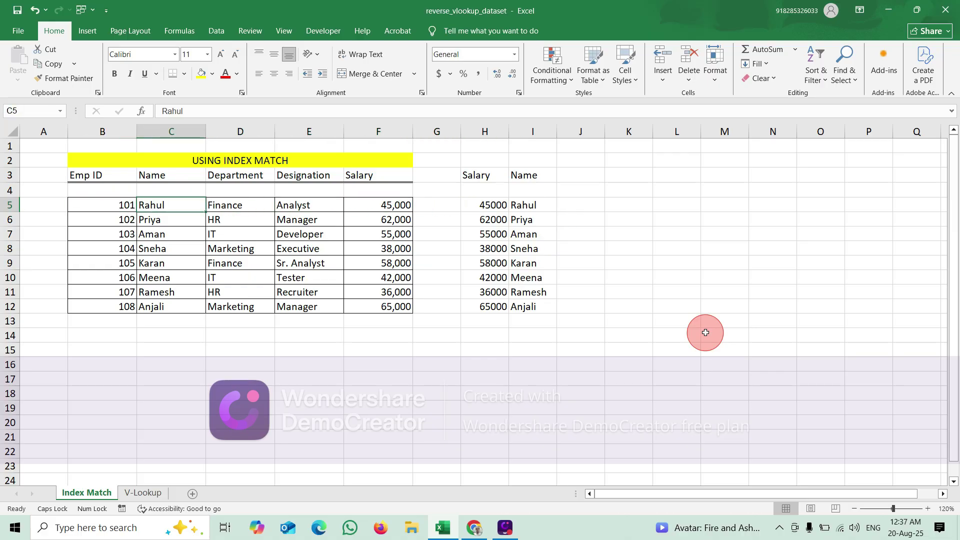
Highlight rows 5 to 12 to compare all returned names with the employee table
key(shift+space)
key(shift+Down)
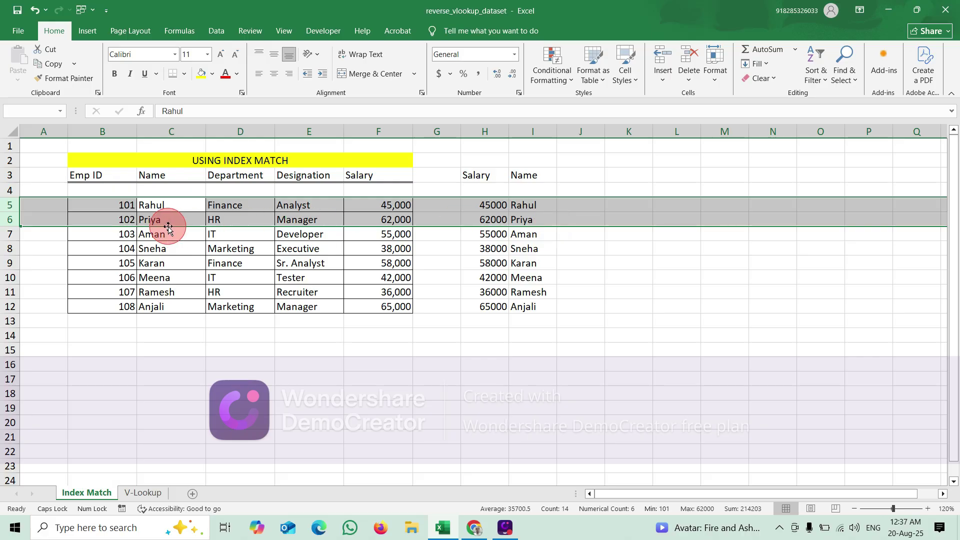
key(shift+Down)
key(shift+Down)
key(shift+Down)
key(shift+Down)
key(shift+Down)
key(shift+Down)
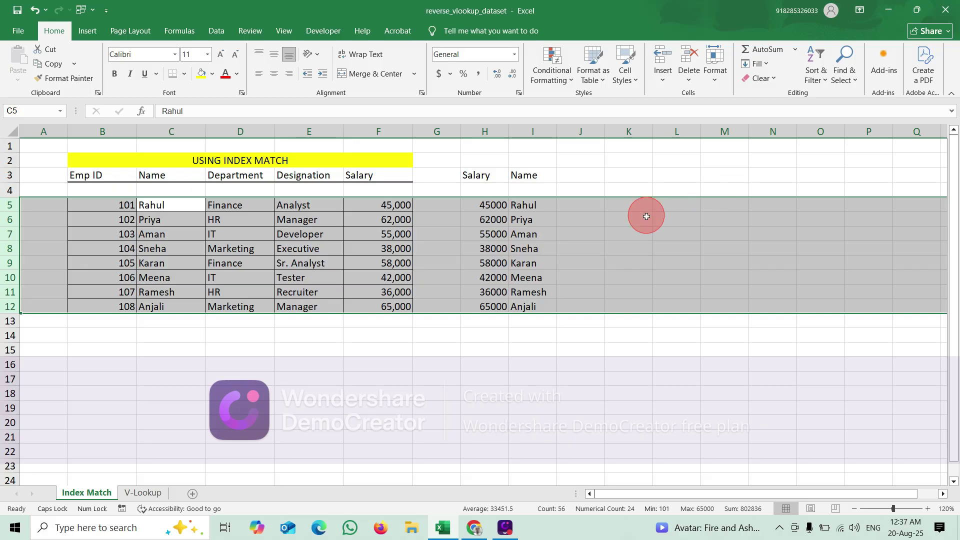
click(596, 233)
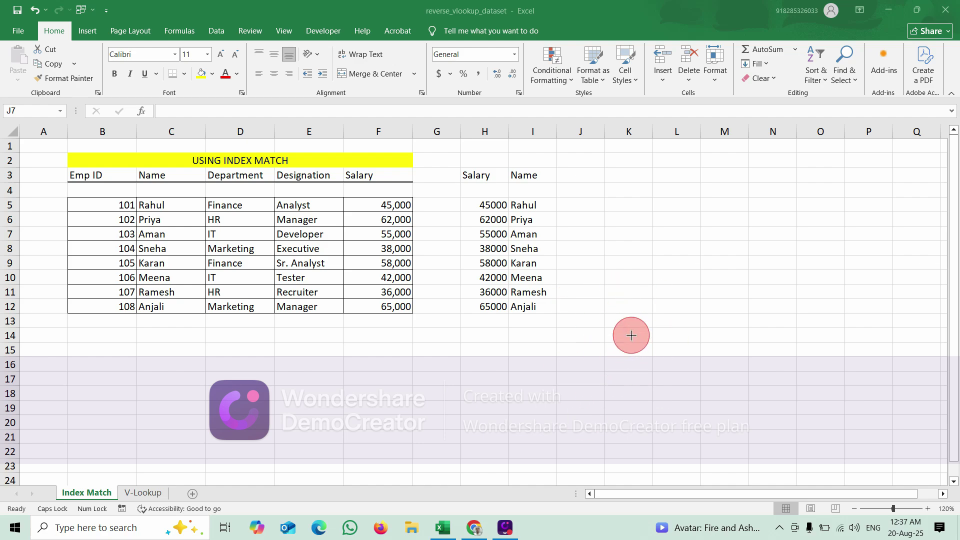
drag(630, 334, 148, 339)
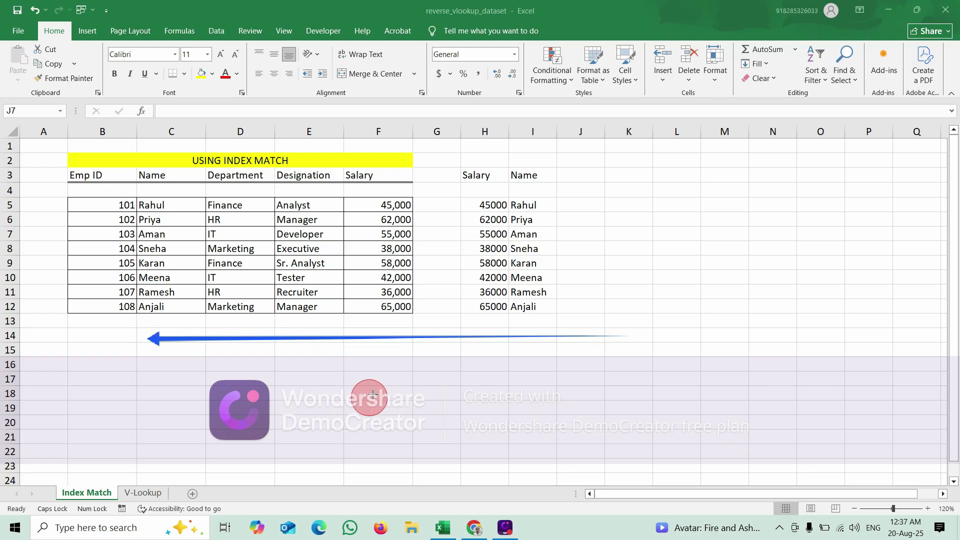